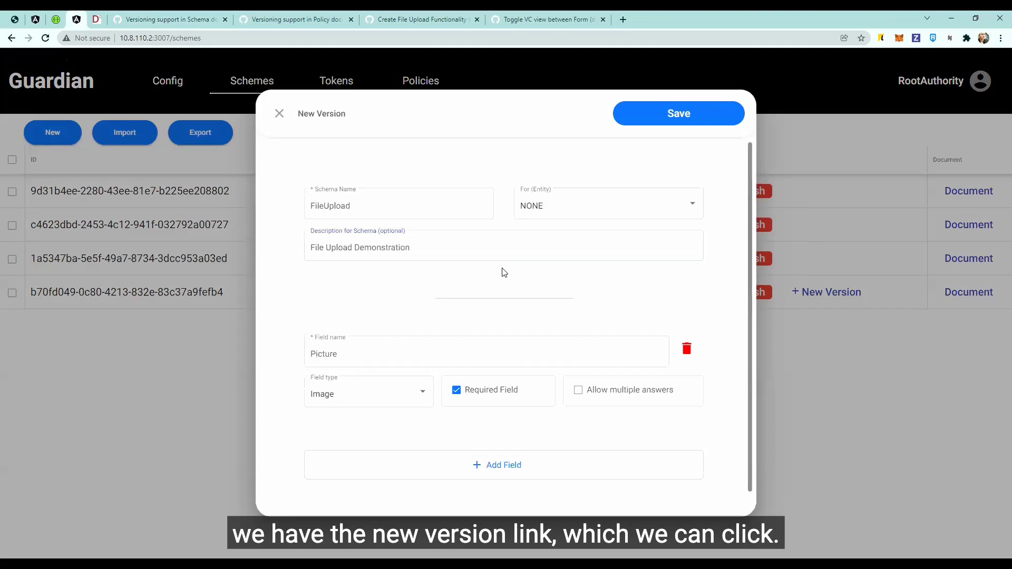
Step: Add a required String field named Text to the new version of the FileUpload schema and save it
scroll(505, 272, "down", 1)
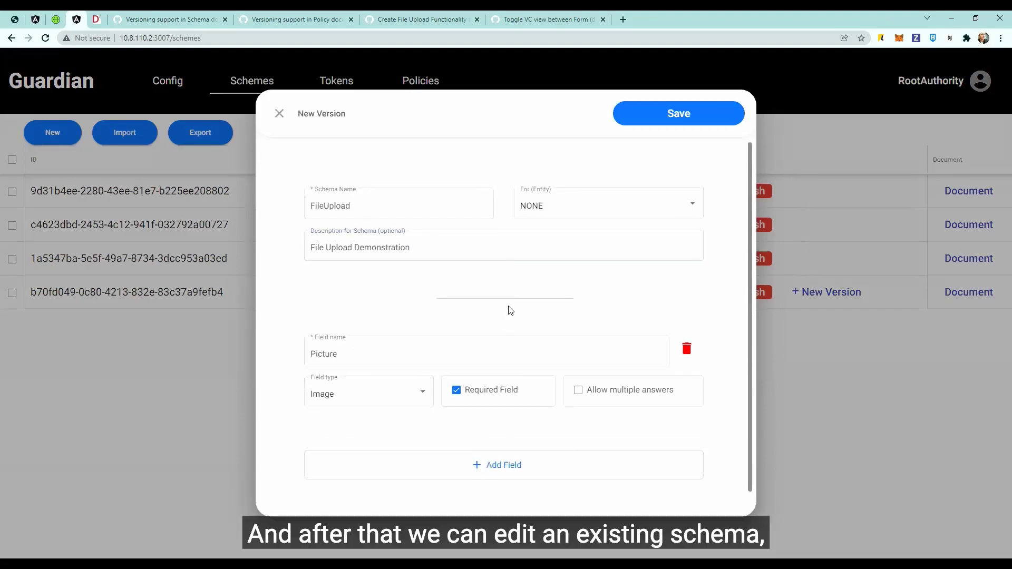
left_click(504, 461)
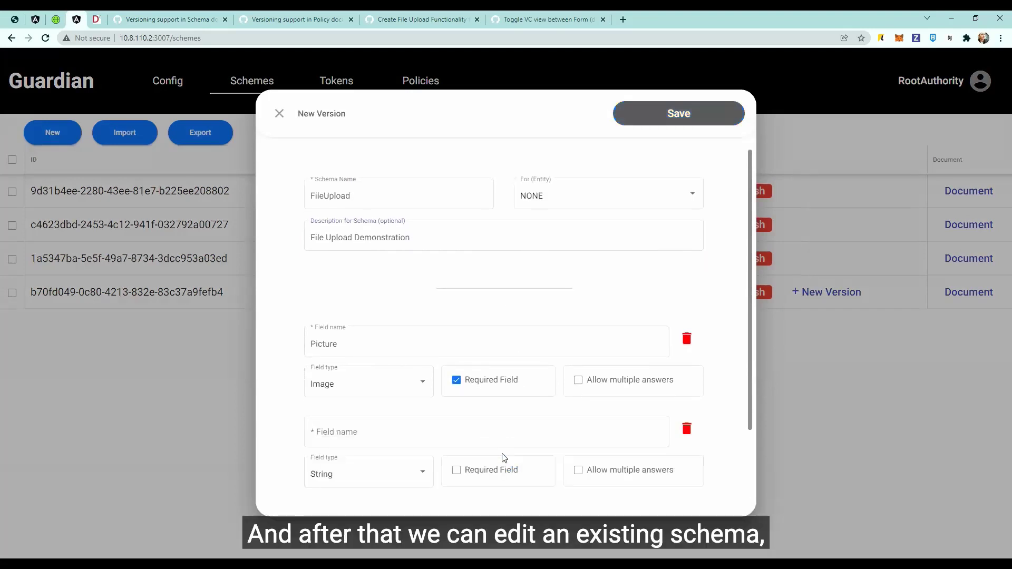
left_click(398, 345)
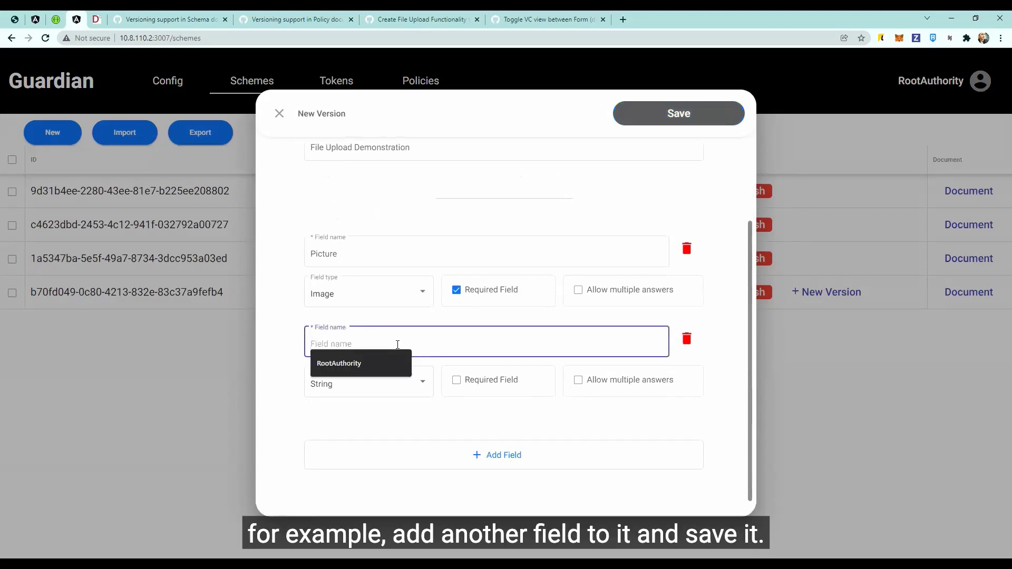
type("Text")
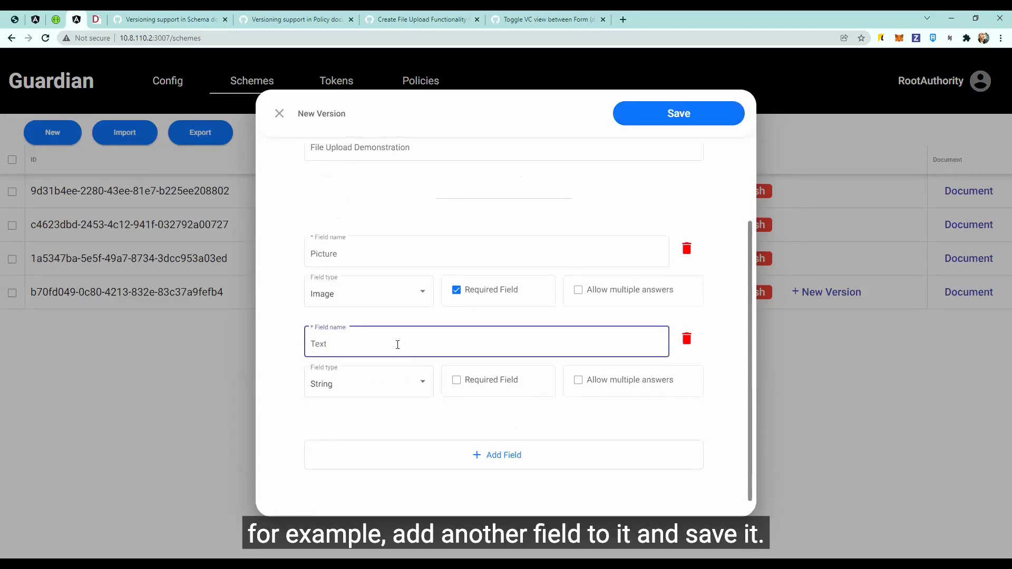
left_click(485, 381)
scroll(638, 199, "up", 3)
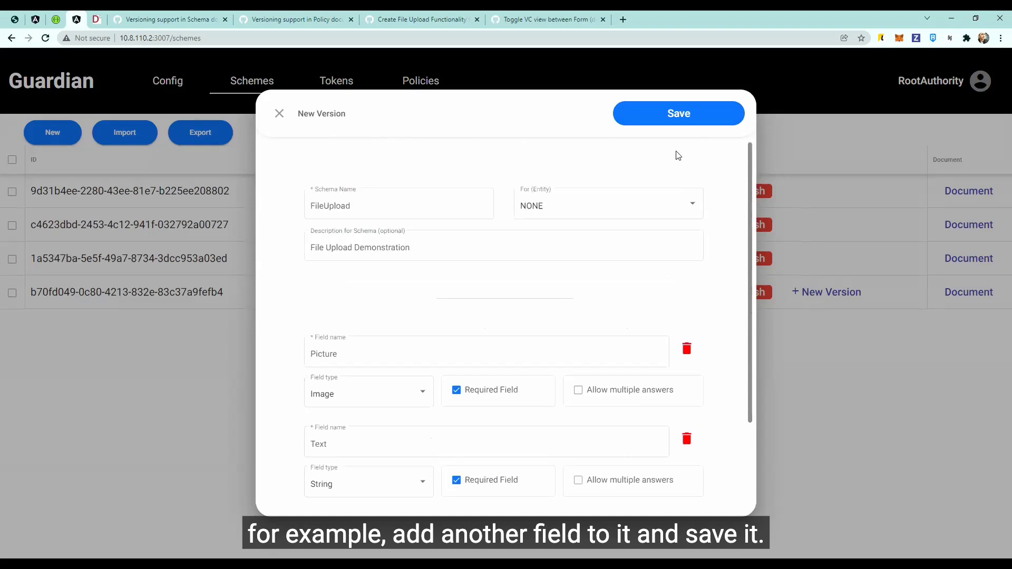
left_click(684, 115)
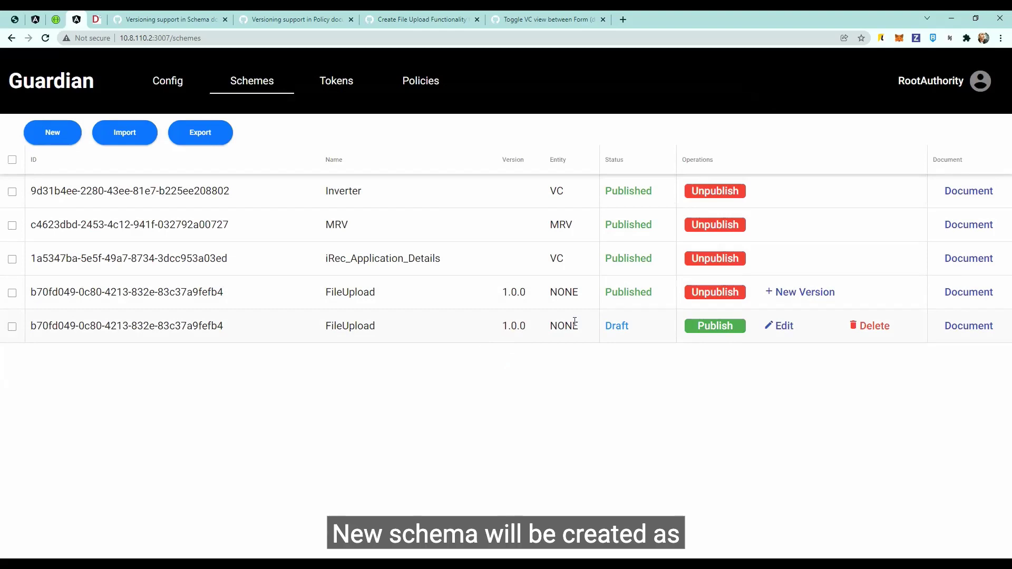
Step: Publish the draft FileUpload schema as version 1.0.1
left_click(716, 326)
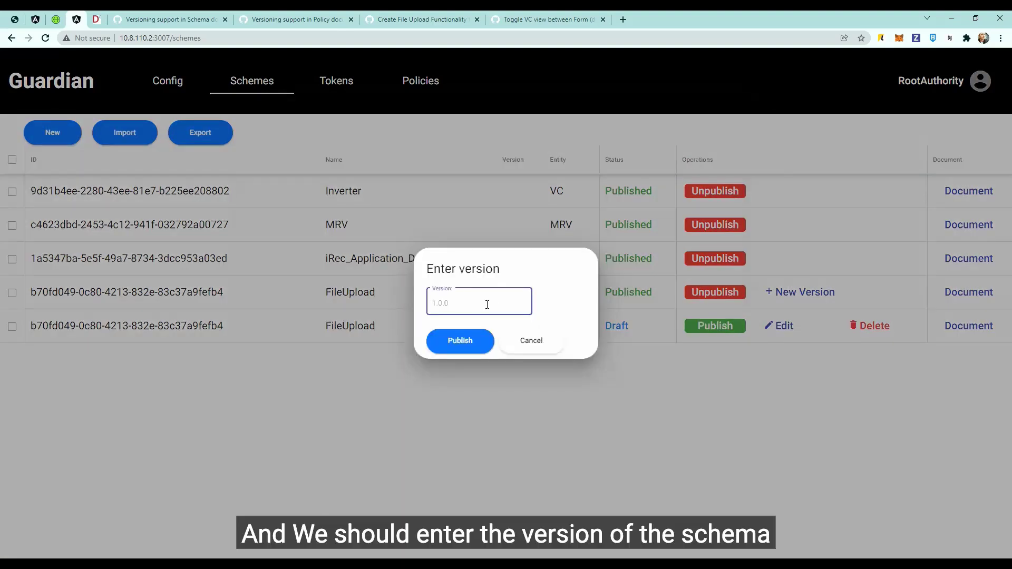
type("1.0.1")
left_click(464, 342)
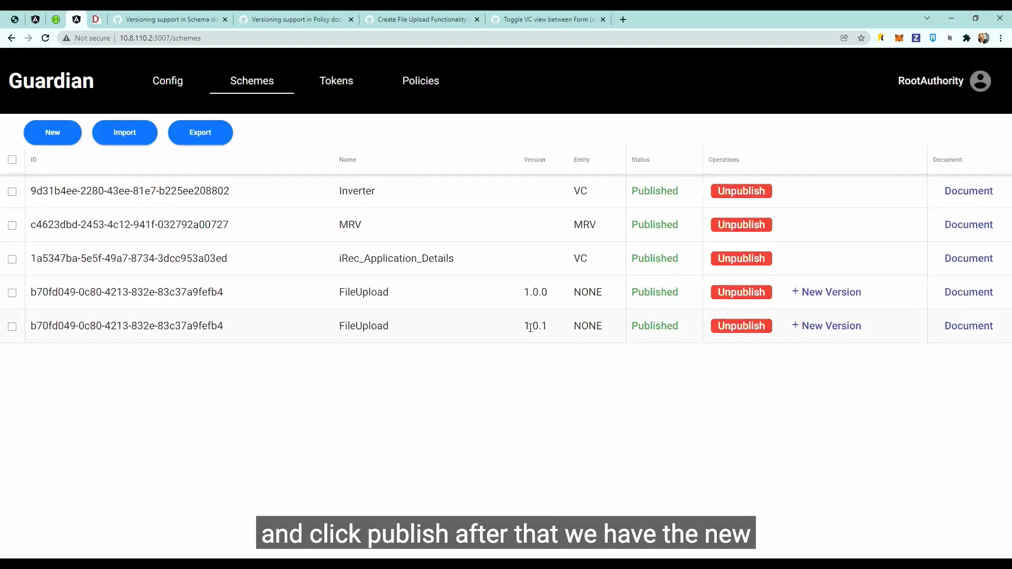
Step: Compare the schema documents of FileUpload versions 1.0.0 and 1.0.1, examining the field definitions in each
left_click_drag(535, 328, 597, 328)
left_click(535, 328)
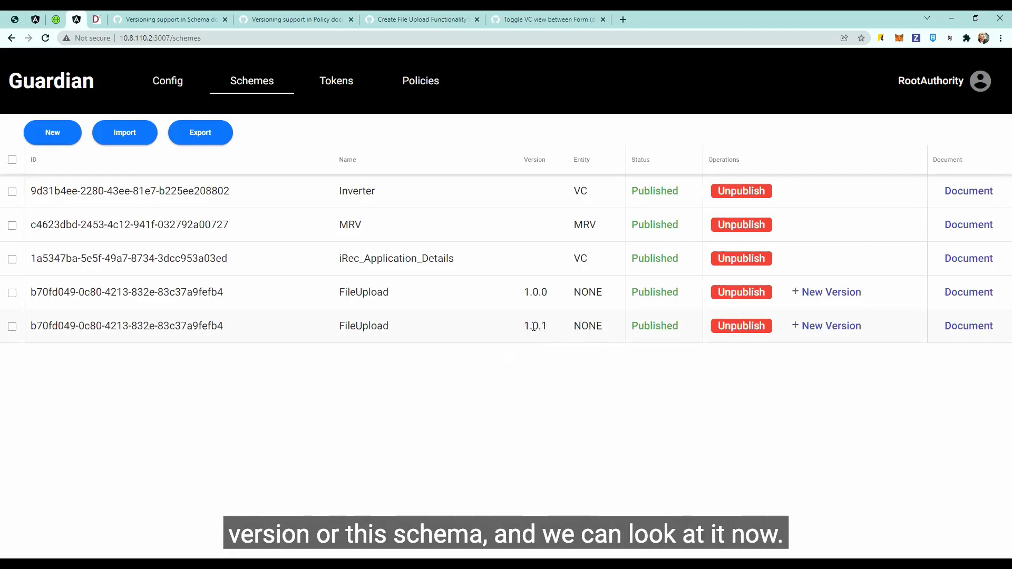
left_click(968, 293)
scroll(540, 324, "down", 6)
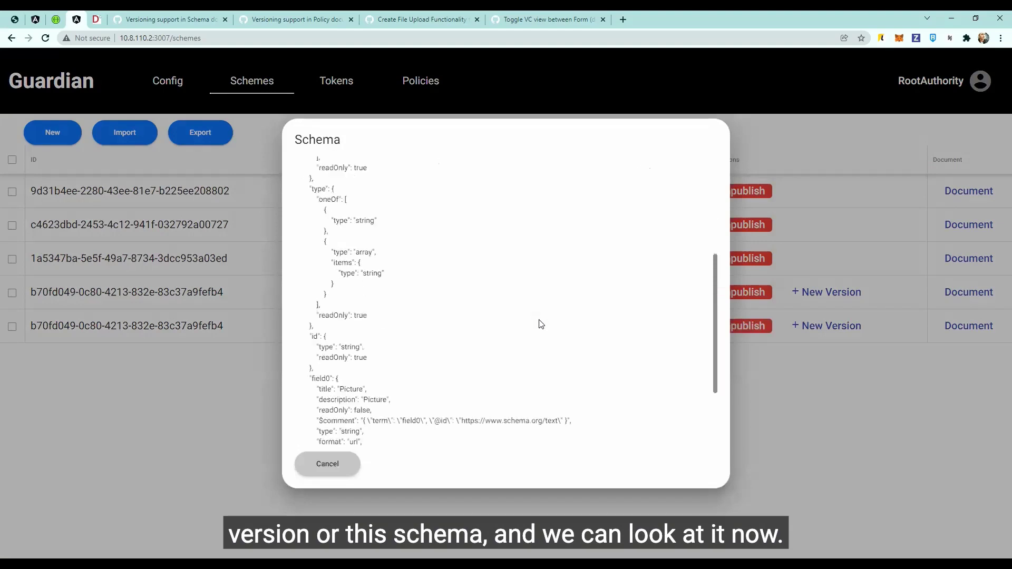
left_click(328, 464)
left_click(969, 326)
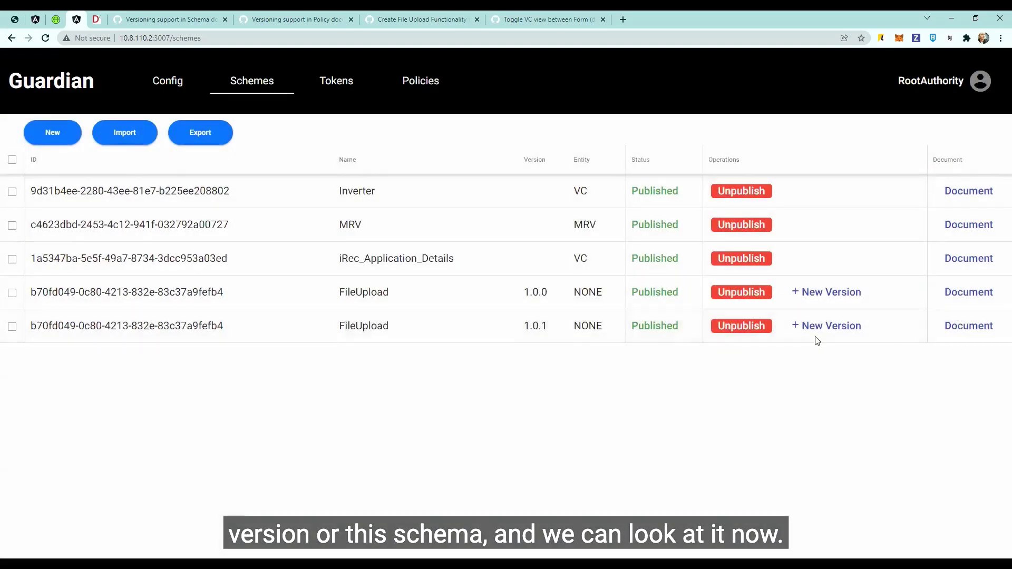
scroll(494, 322, "down", 3)
scroll(494, 322, "down", 4)
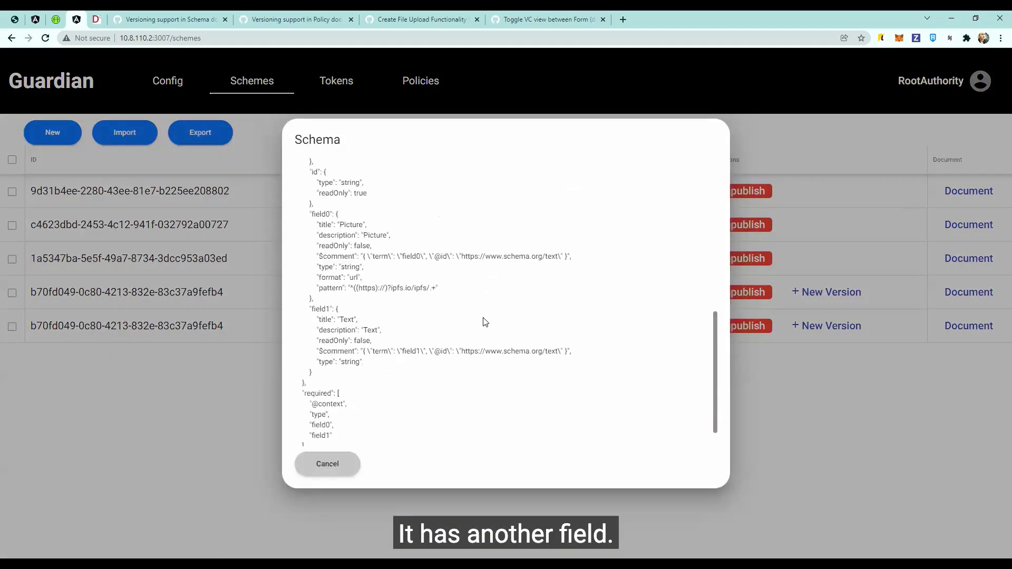
left_click_drag(312, 306, 404, 369)
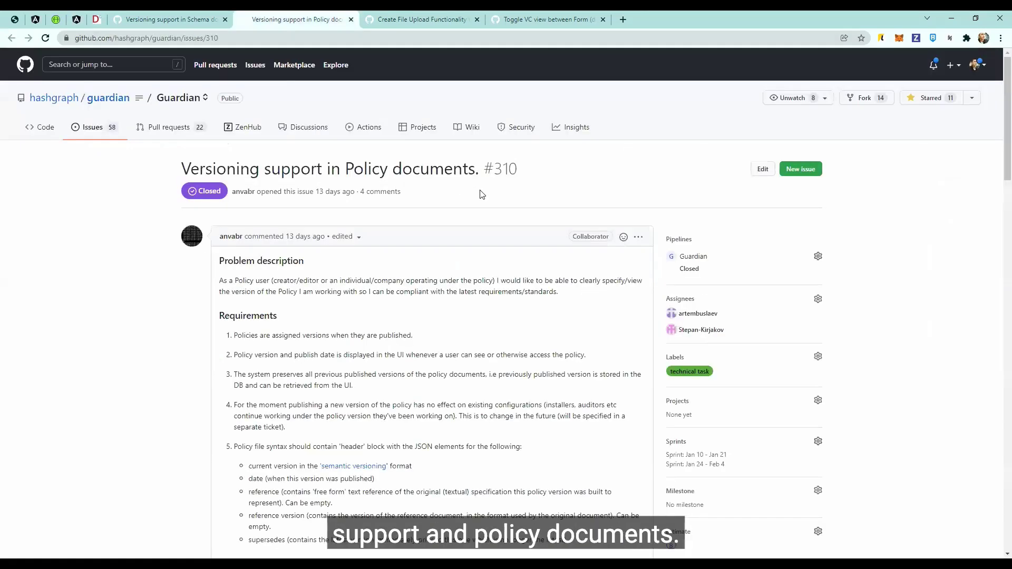
Step: Switch to Guardian, open the published iRec policy's configuration, and expand its root block
left_click(78, 19)
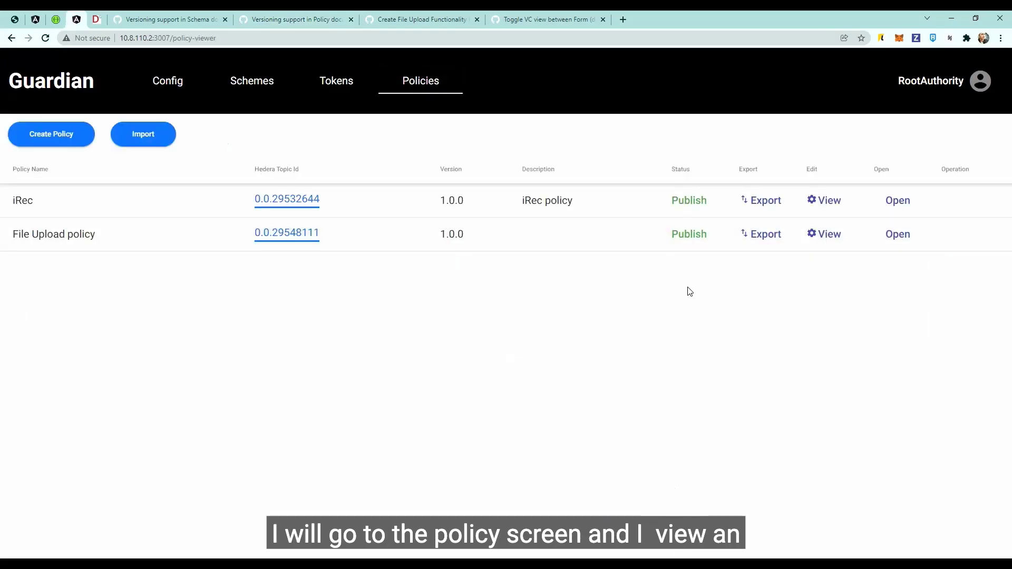
left_click(824, 200)
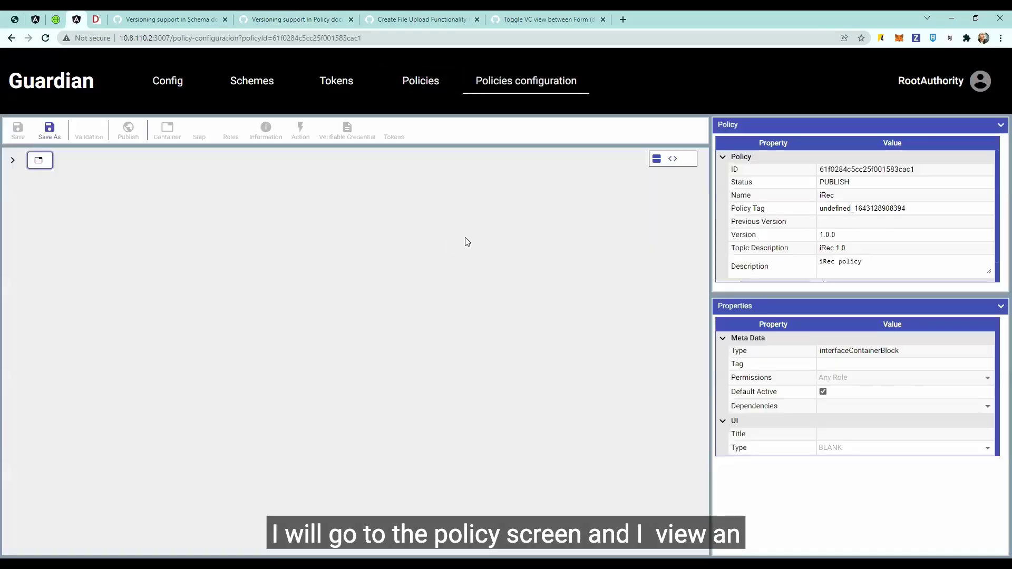
left_click(13, 160)
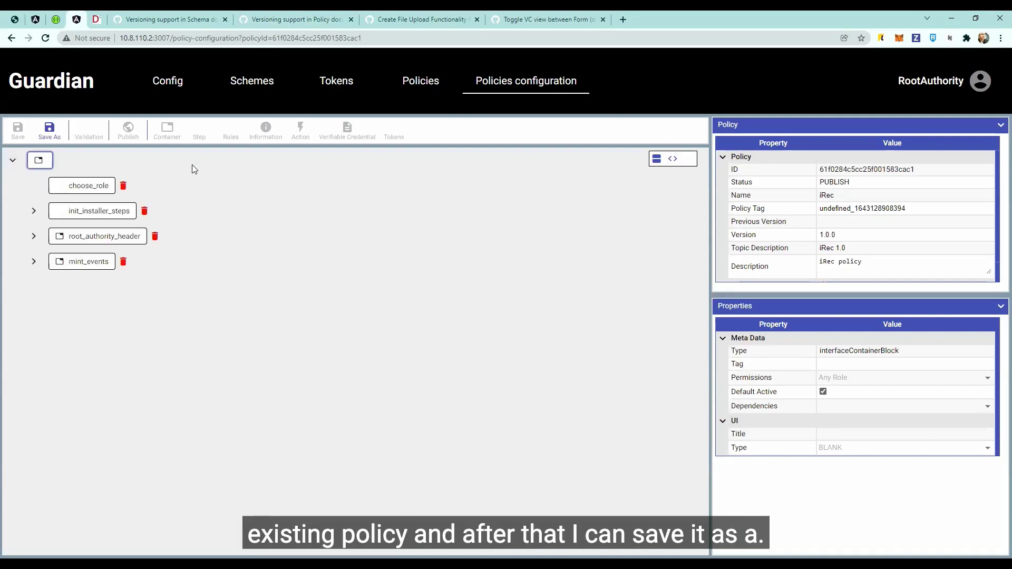
Step: Save the iRec policy as a new version with the prefilled metadata and return to the policies list
left_click(50, 133)
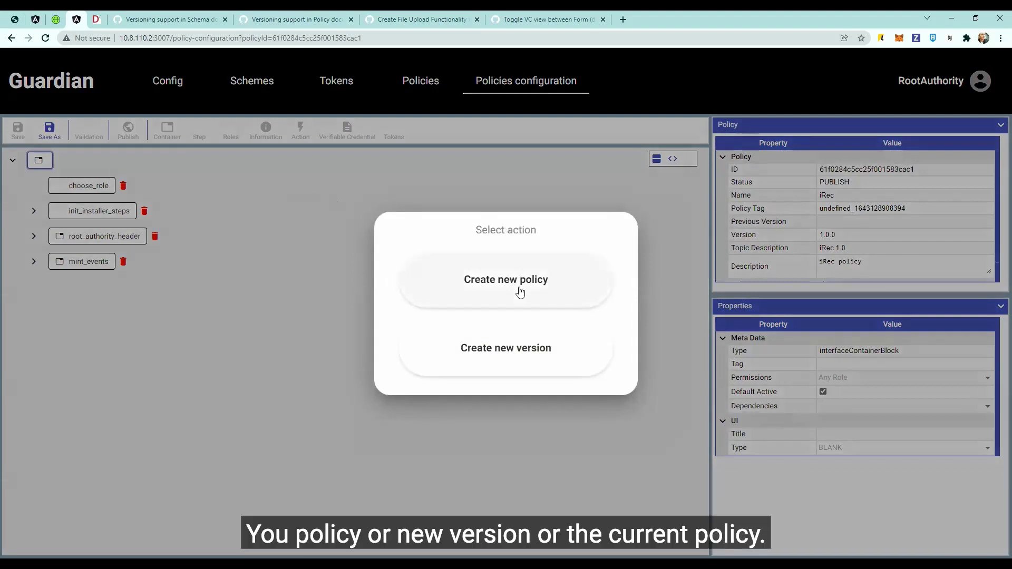
left_click(508, 336)
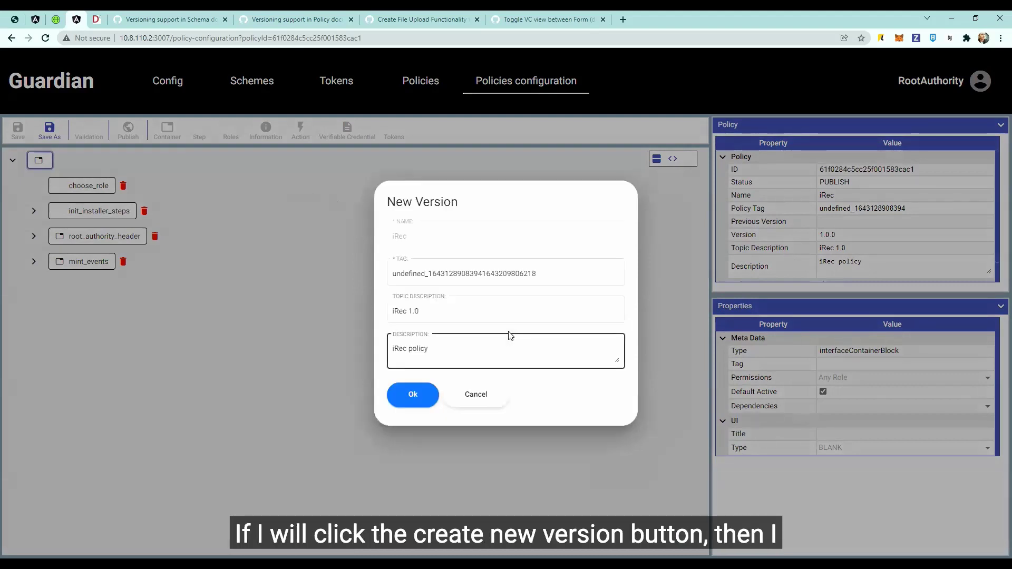
left_click(547, 273)
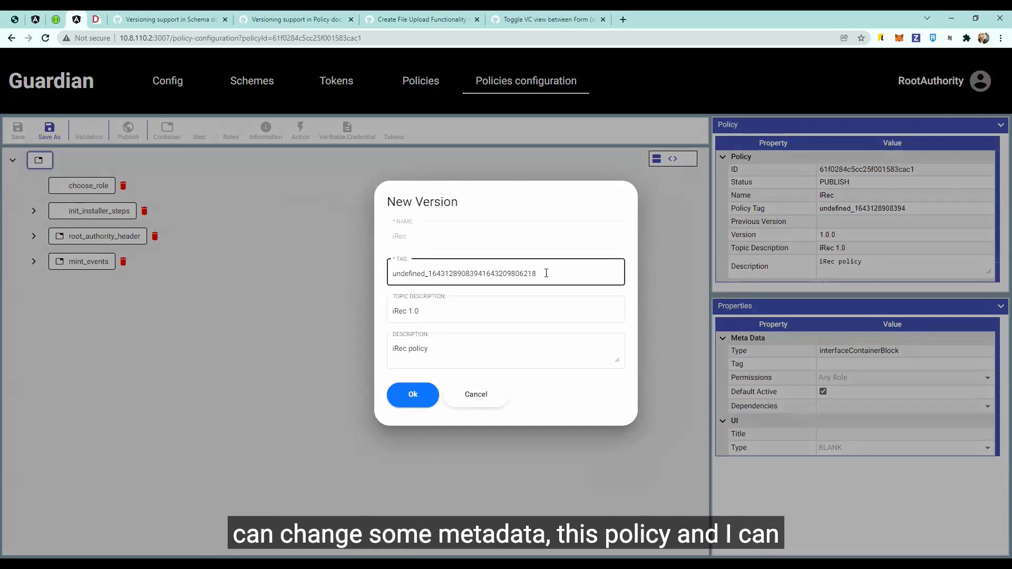
left_click(410, 395)
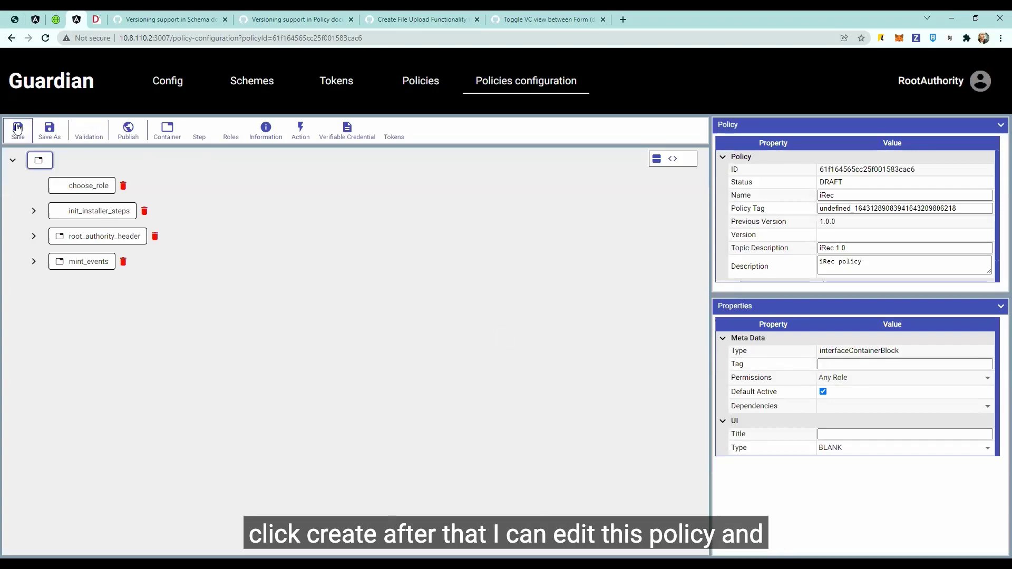
left_click(421, 81)
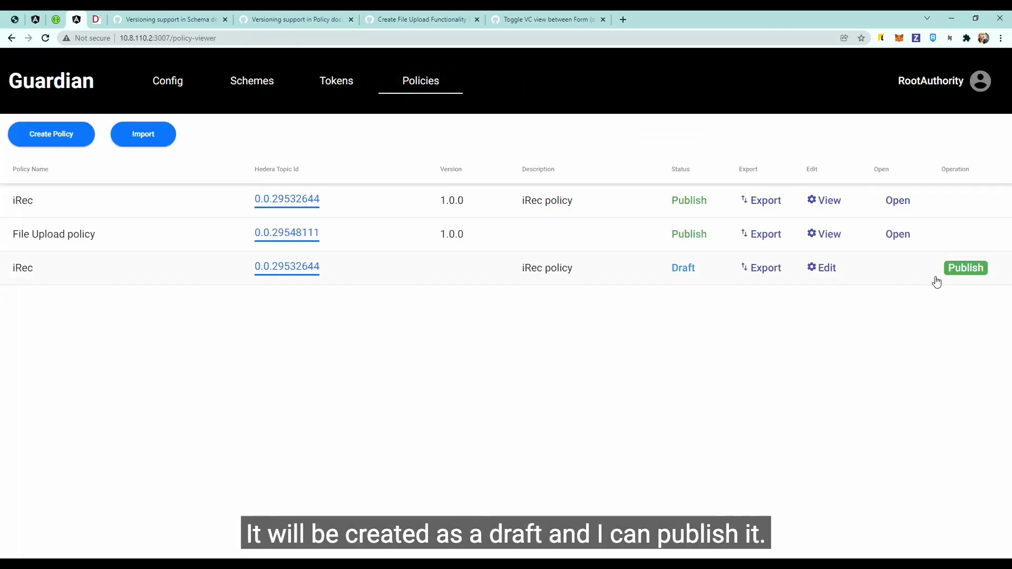
Step: Try to publish the draft iRec policy as version 1.0.0
left_click(967, 268)
type("1.0")
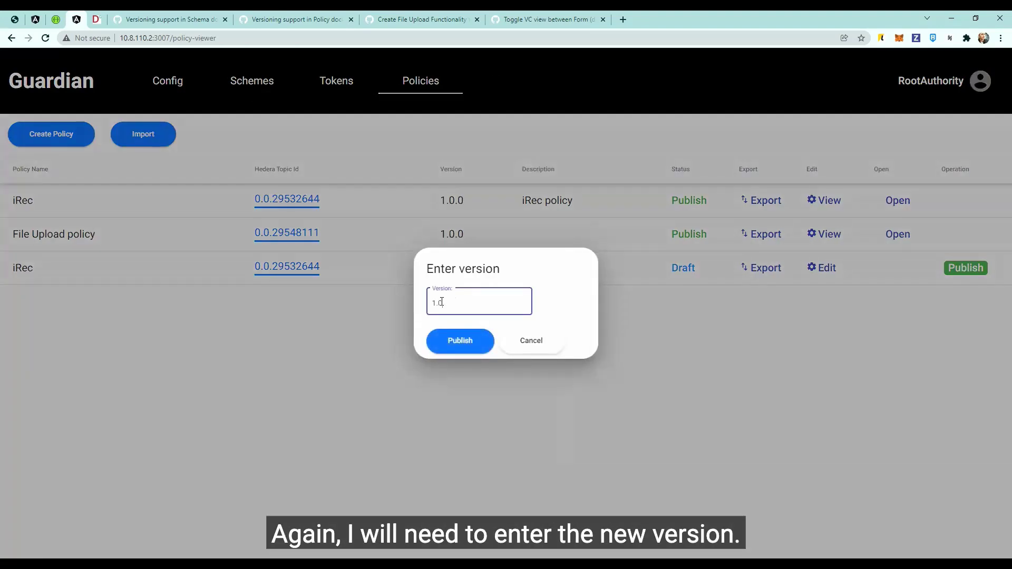
type(".0")
key("Return")
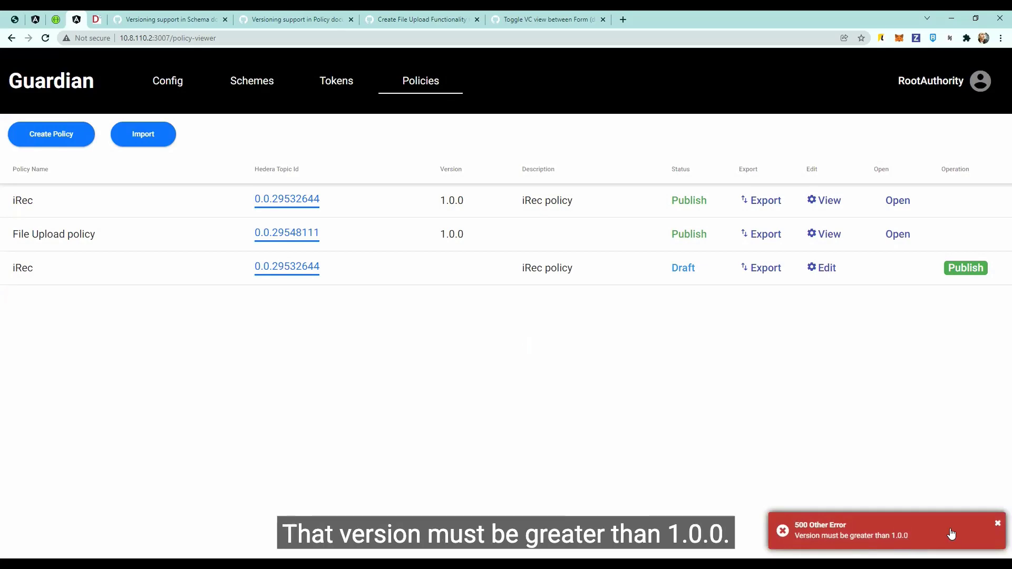
left_click(996, 527)
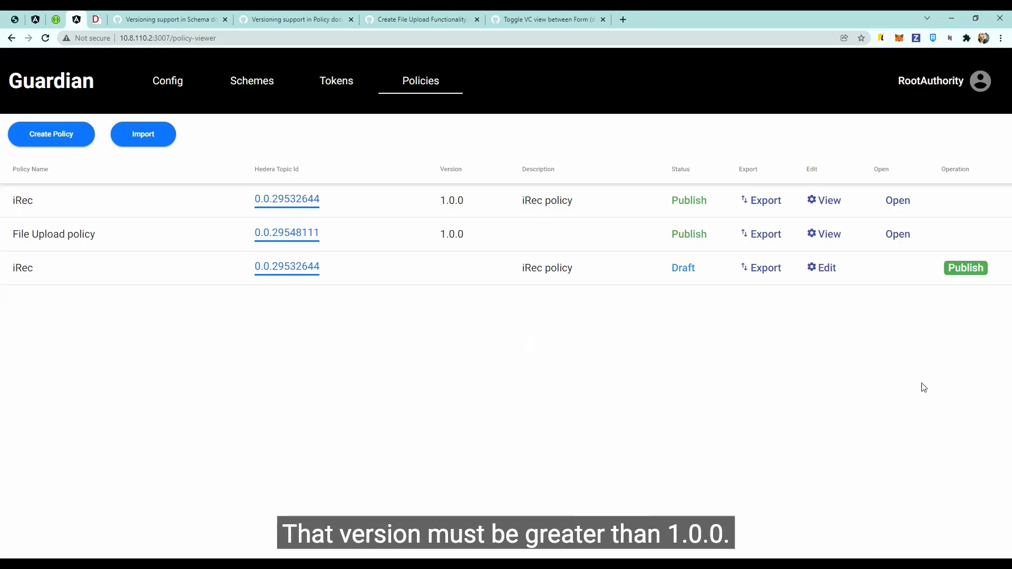
Step: Publish the draft iRec policy as version 1.0.1
left_click(966, 268)
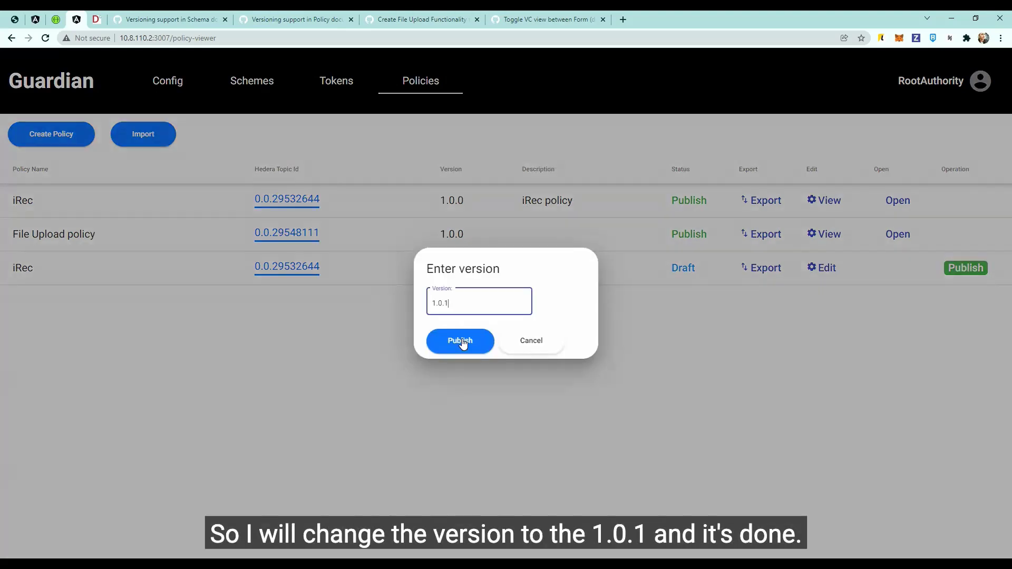
left_click(462, 342)
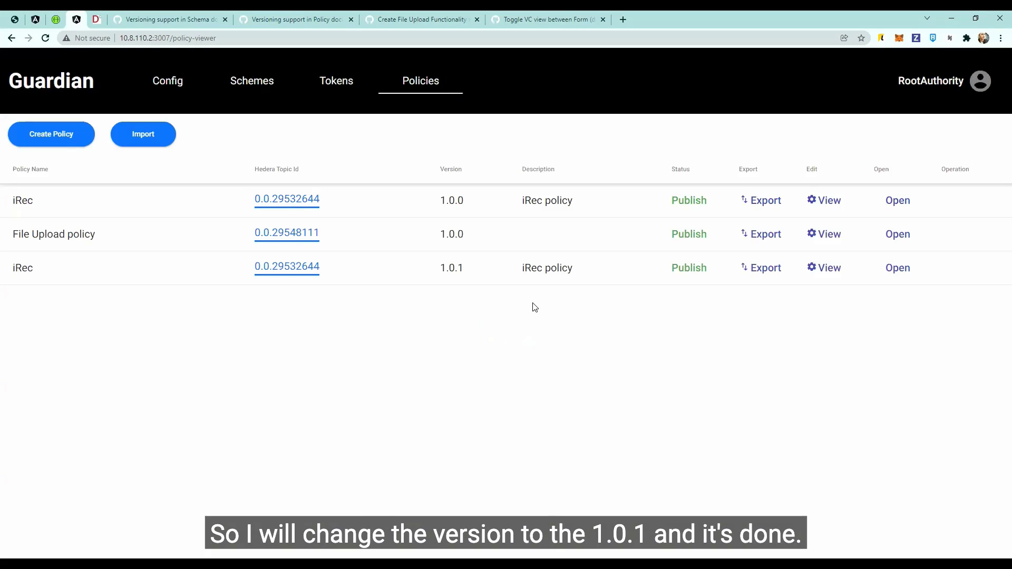
Step: Examine the Picture field's Image type and options in the FileUpload schema's new version form, and close it without saving
left_click(422, 20)
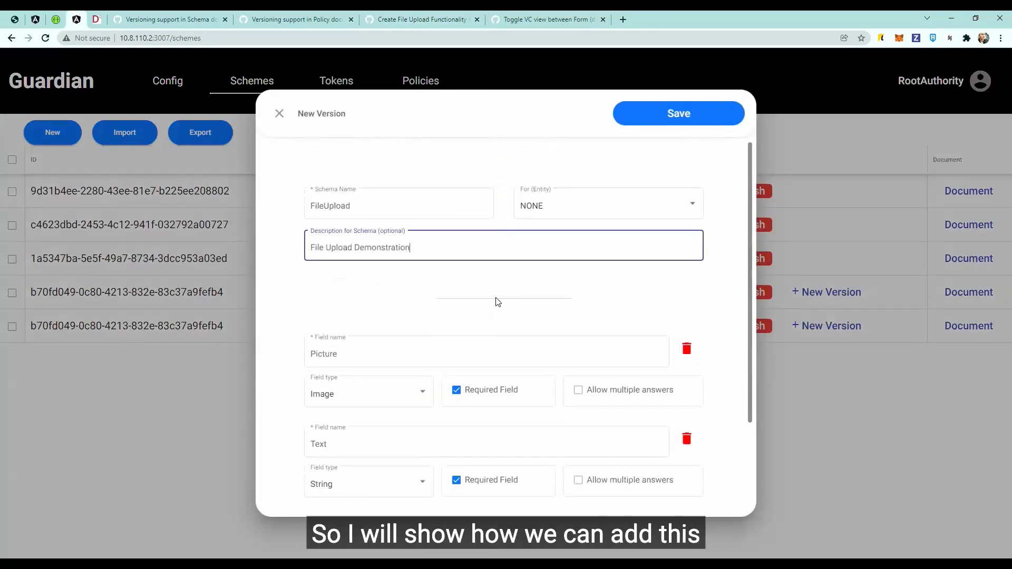
scroll(498, 302, "down", 1)
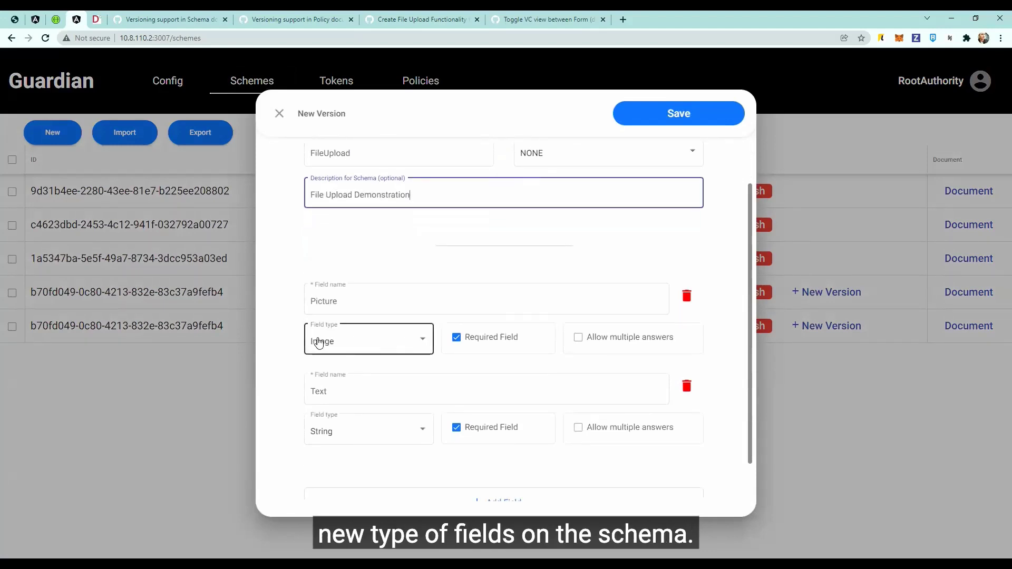
left_click(378, 344)
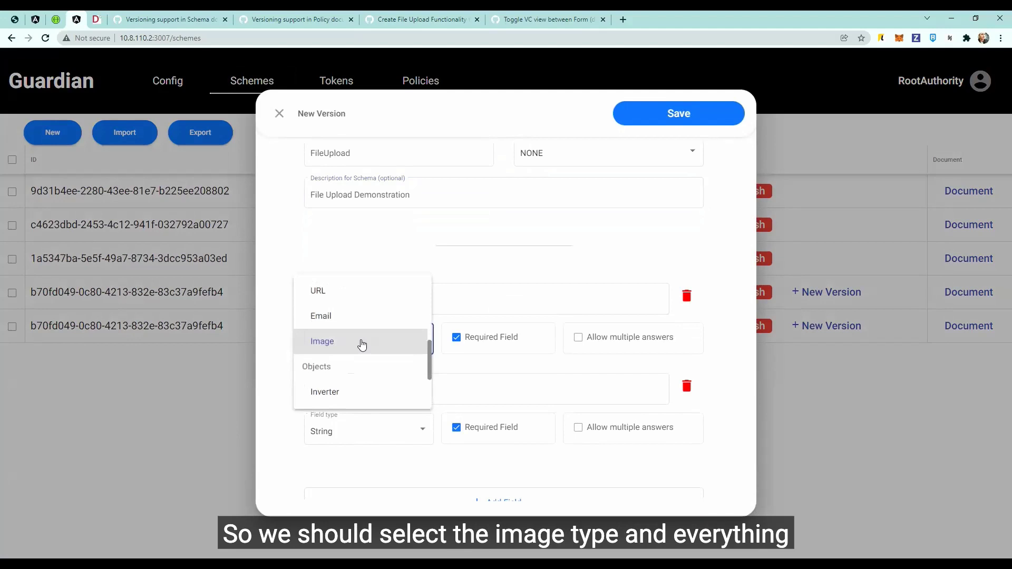
left_click(279, 340)
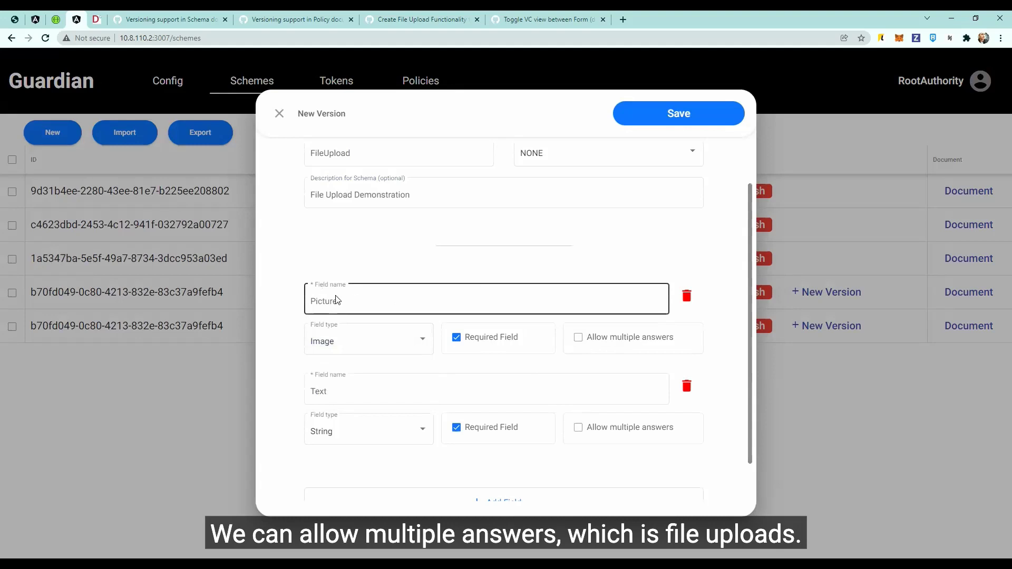
scroll(436, 298, "down", 2)
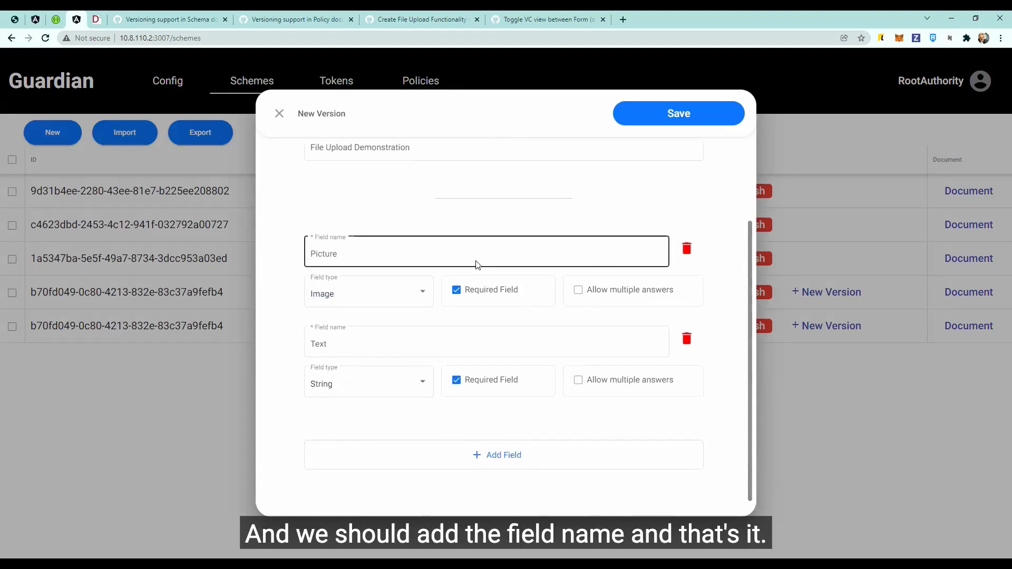
scroll(477, 265, "up", 4)
left_click(279, 114)
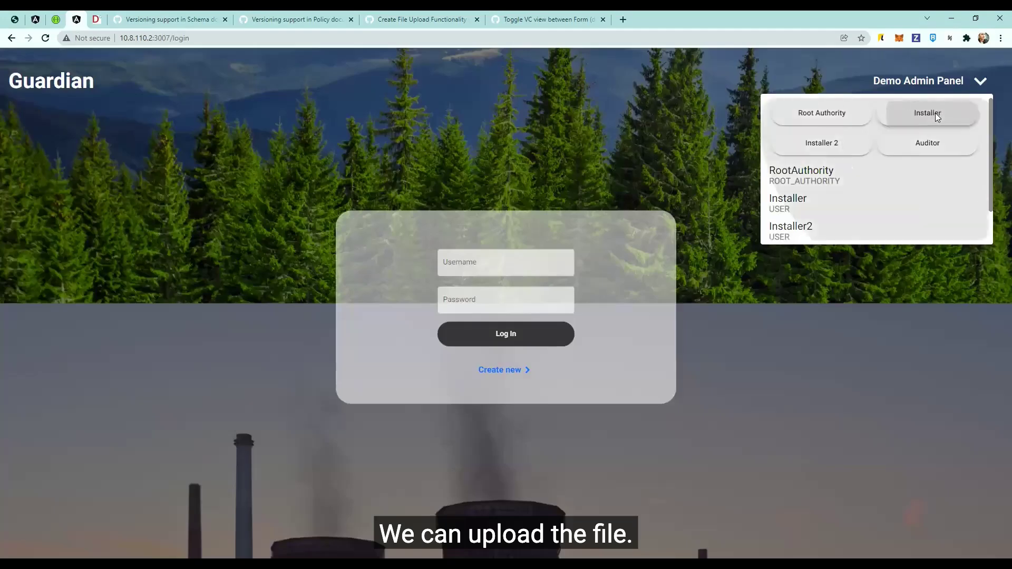
Step: Sign in as the Installer demo user and register in the File Upload policy with the INSTALLER role
left_click(935, 112)
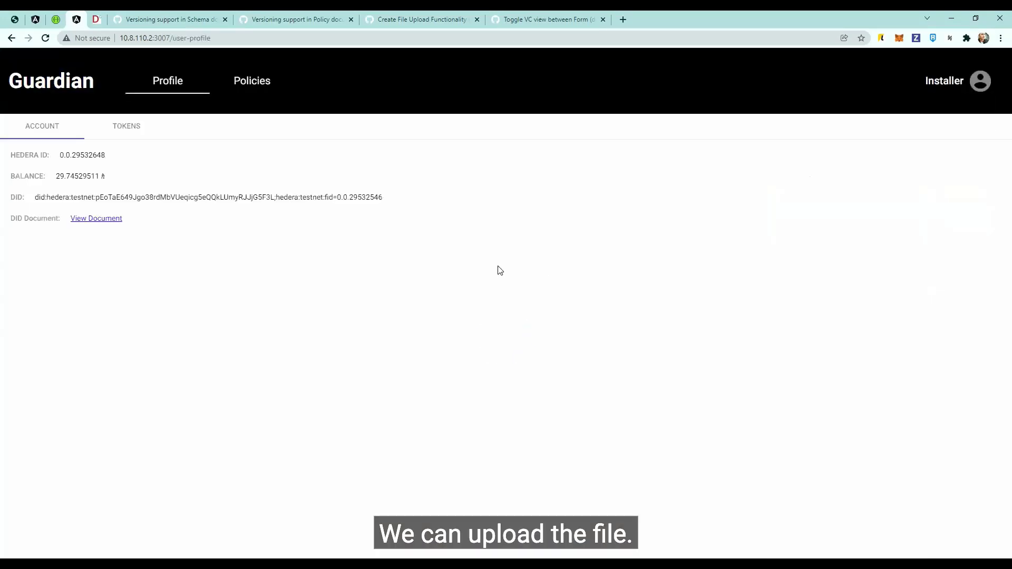
left_click(253, 82)
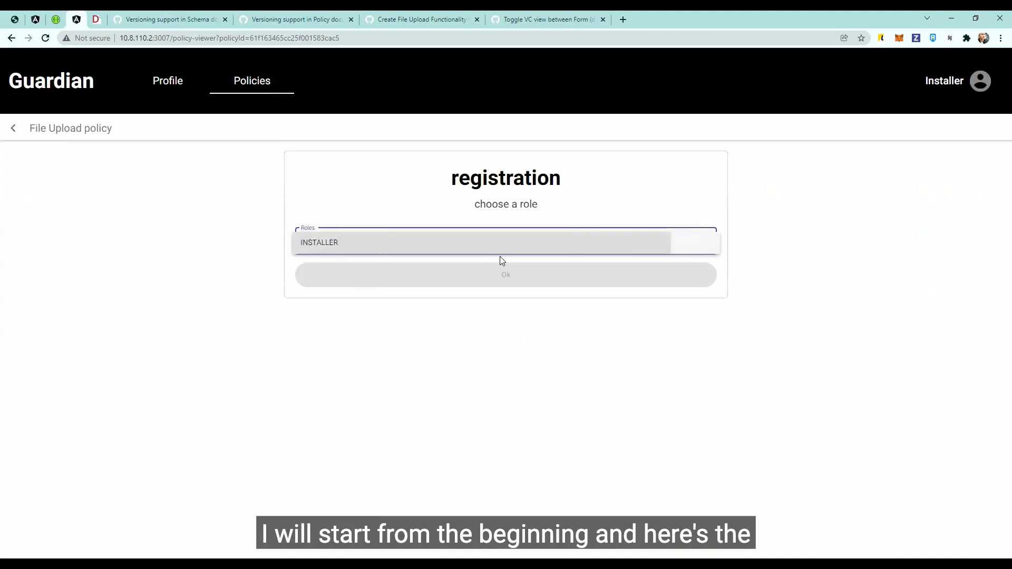
left_click(501, 248)
left_click(507, 272)
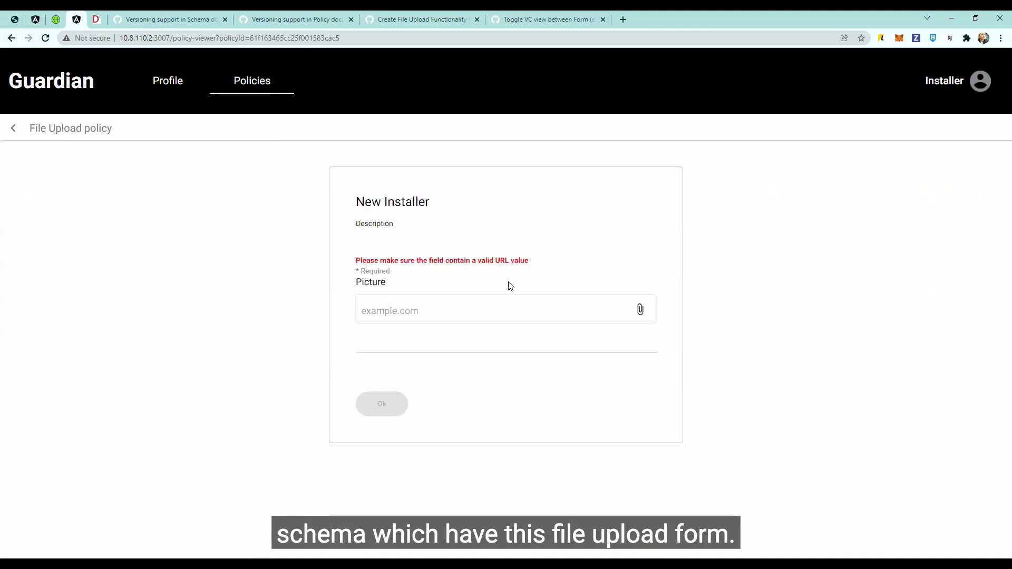
Step: Upload the image pizza-720.png from Downloads into the Picture field of the New Installer form
left_click(503, 310)
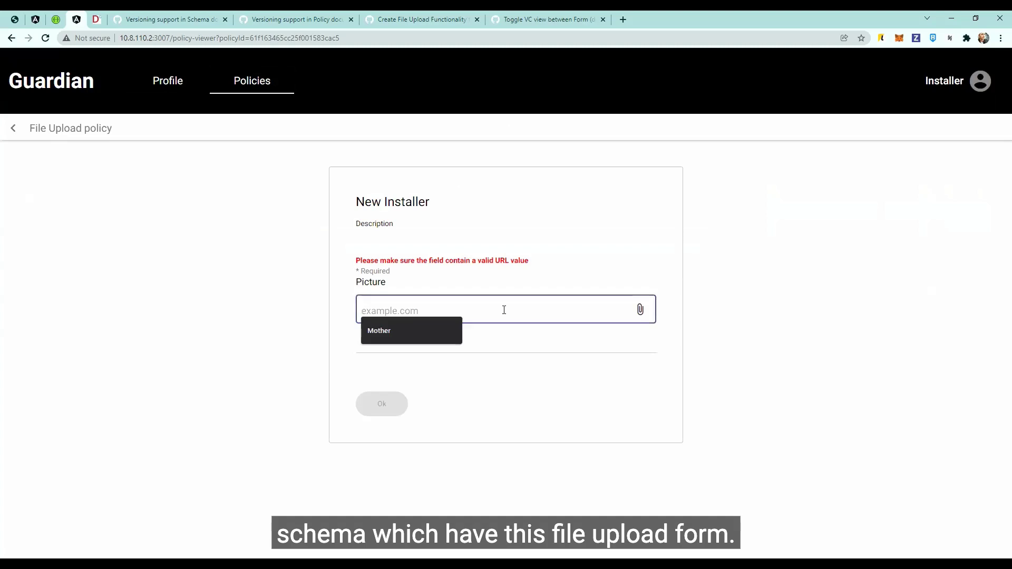
left_click(640, 310)
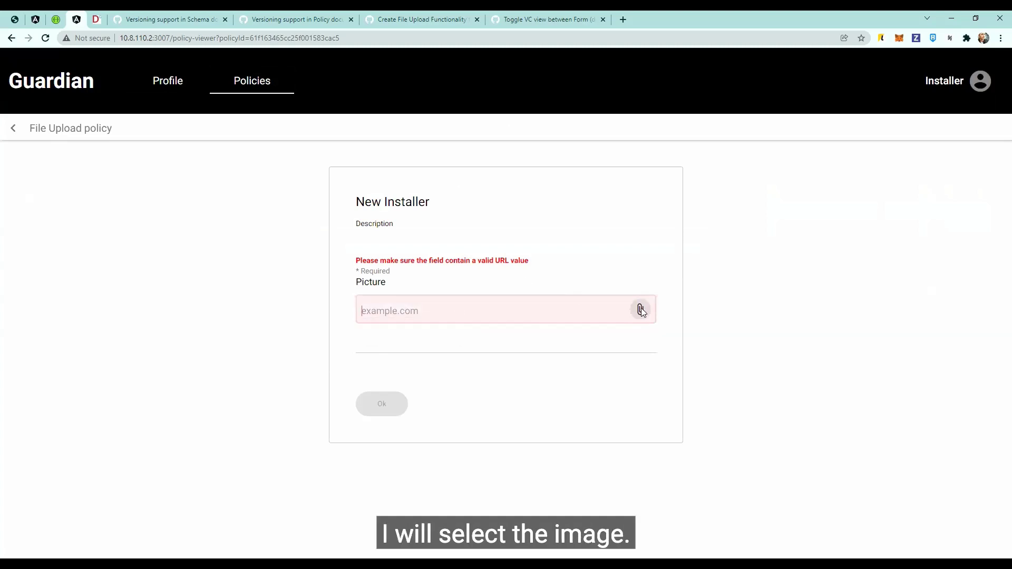
left_click(379, 272)
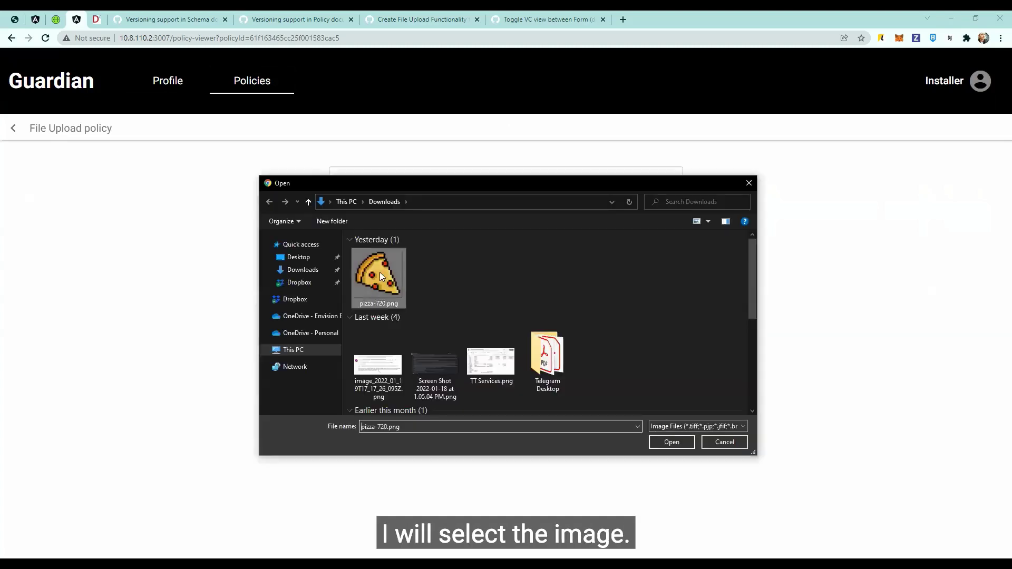
left_click(674, 443)
Step: Copy the full IPFS link from the Picture field and submit the New Installer form
double_click(524, 300)
left_click(522, 300)
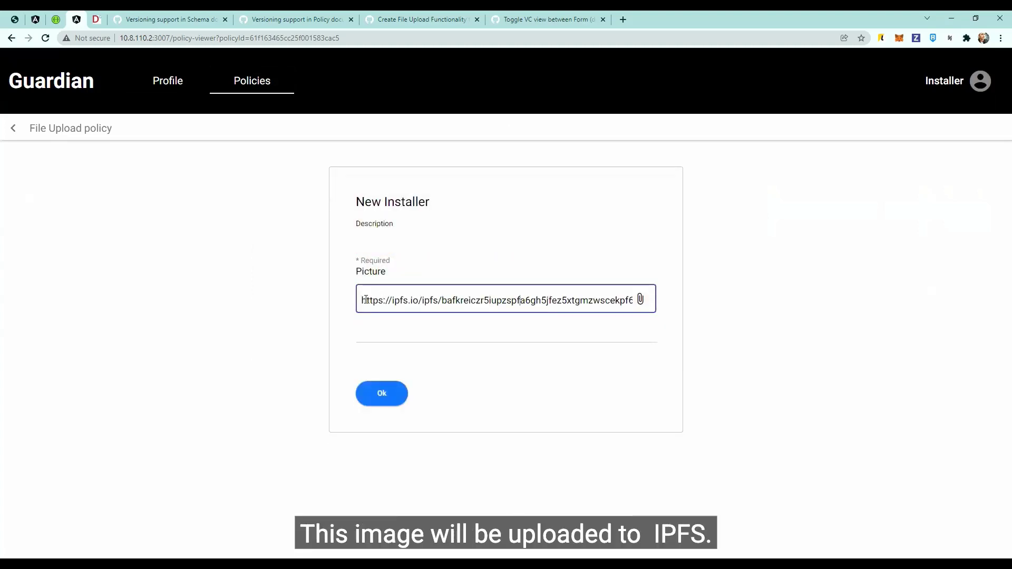
left_click_drag(366, 300, 694, 307)
key("ctrl+c")
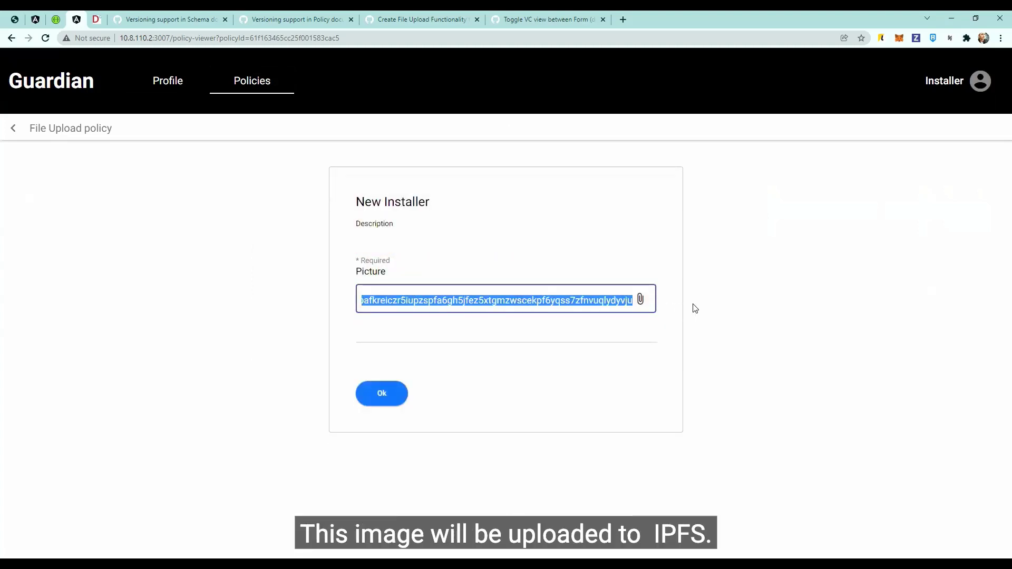
left_click(384, 397)
Step: Switch to the Root Authority demo user and open the installer's submitted VC document in the File Upload policy
left_click(980, 80)
left_click(965, 109)
left_click(980, 80)
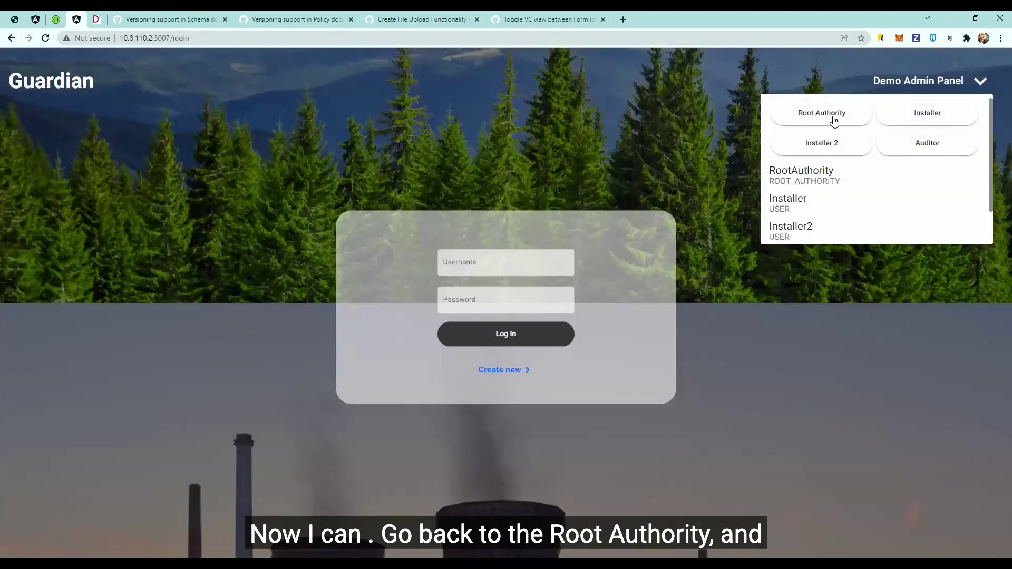
left_click(834, 118)
left_click(427, 76)
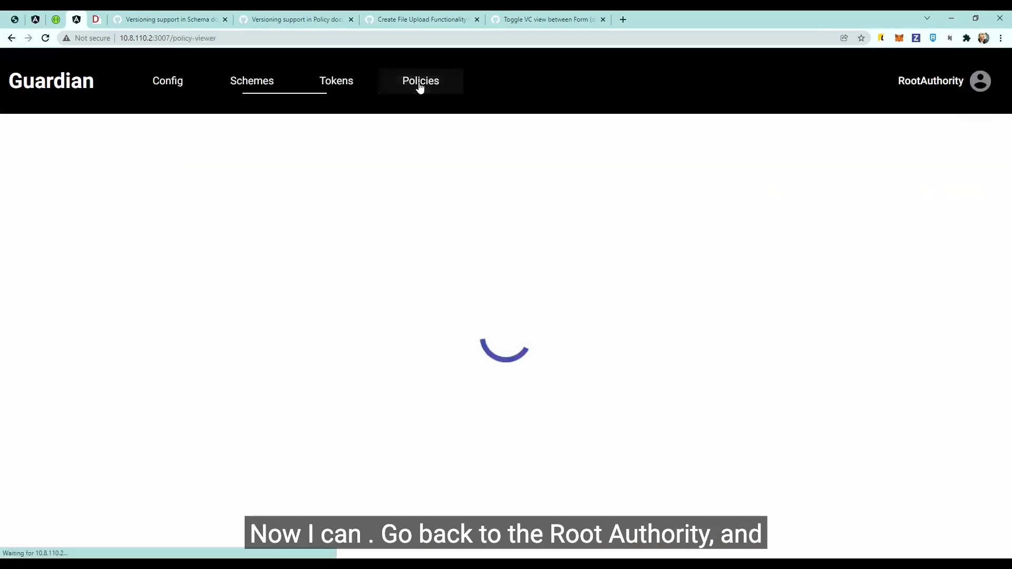
left_click(898, 234)
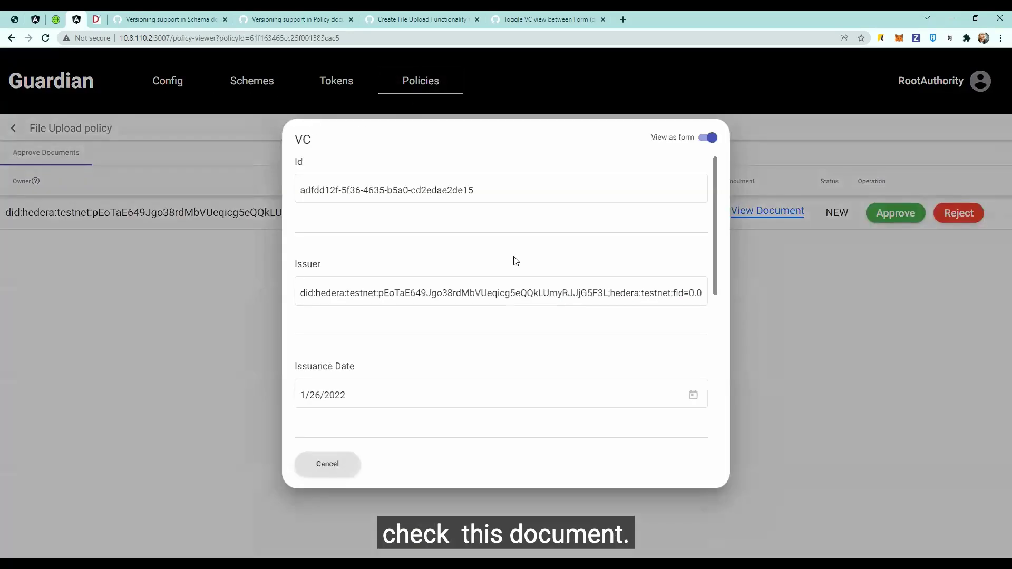
Step: Check the GitHub issue on toggling the VC view, and examine the submitted VC document as raw JSON instead of as a form
left_click(547, 19)
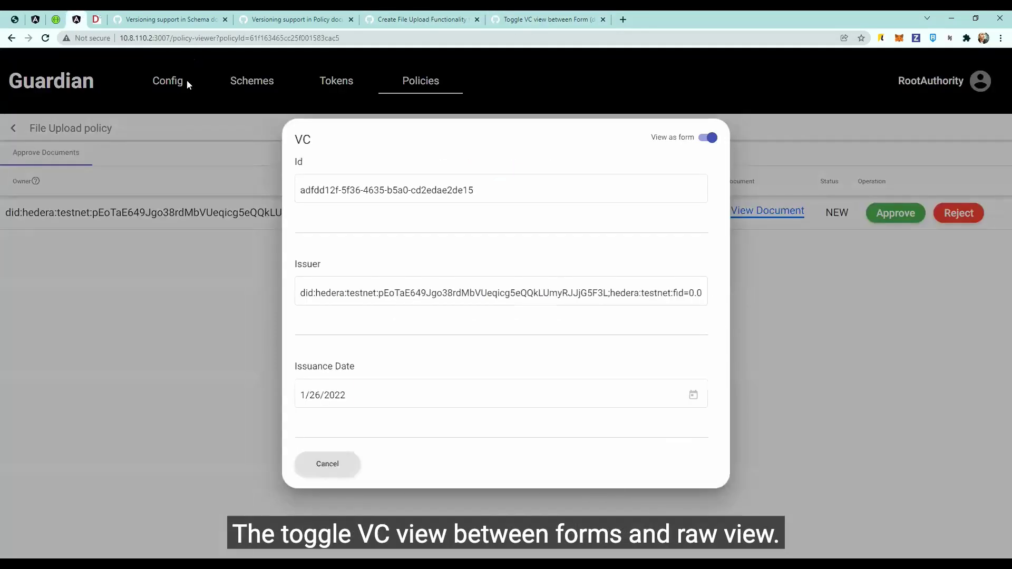
left_click(76, 19)
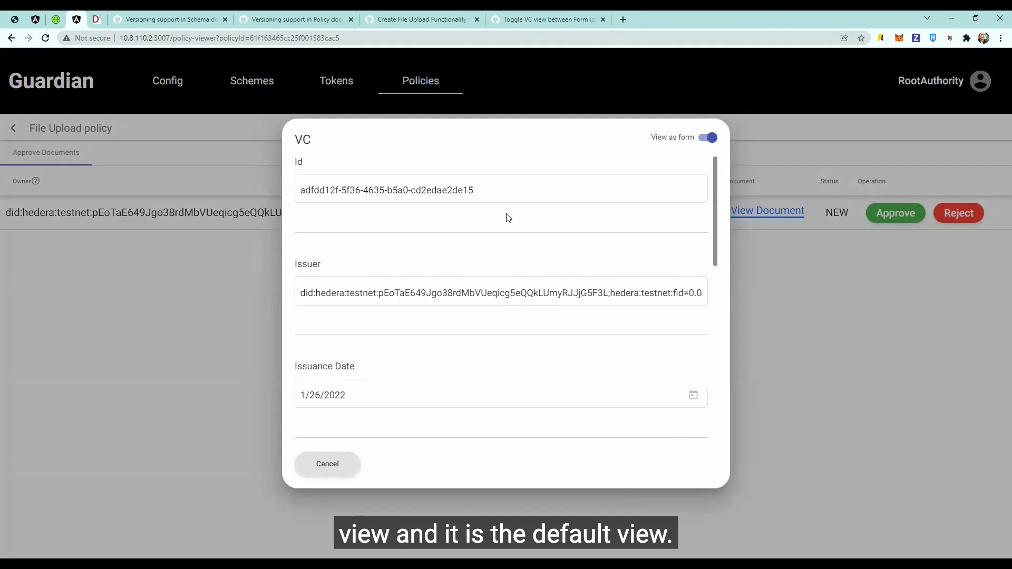
left_click(704, 139)
scroll(524, 217, "down", 2)
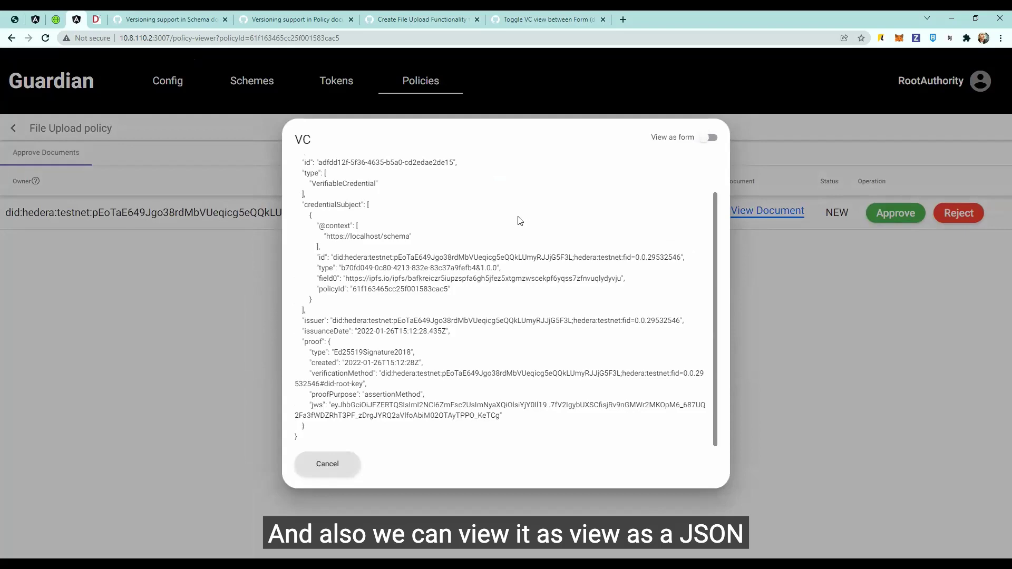
scroll(629, 178, "up", 2)
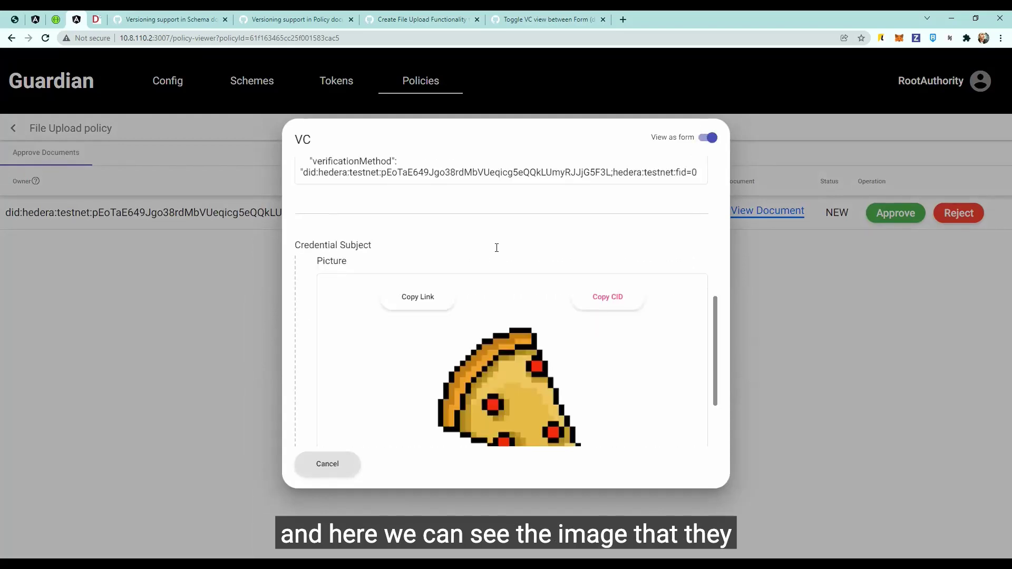
Step: Copy the link of the Credential Subject's picture in the form view, check it in a new browser tab, and return to Guardian
scroll(511, 215, "down", 1)
scroll(509, 208, "down", 1)
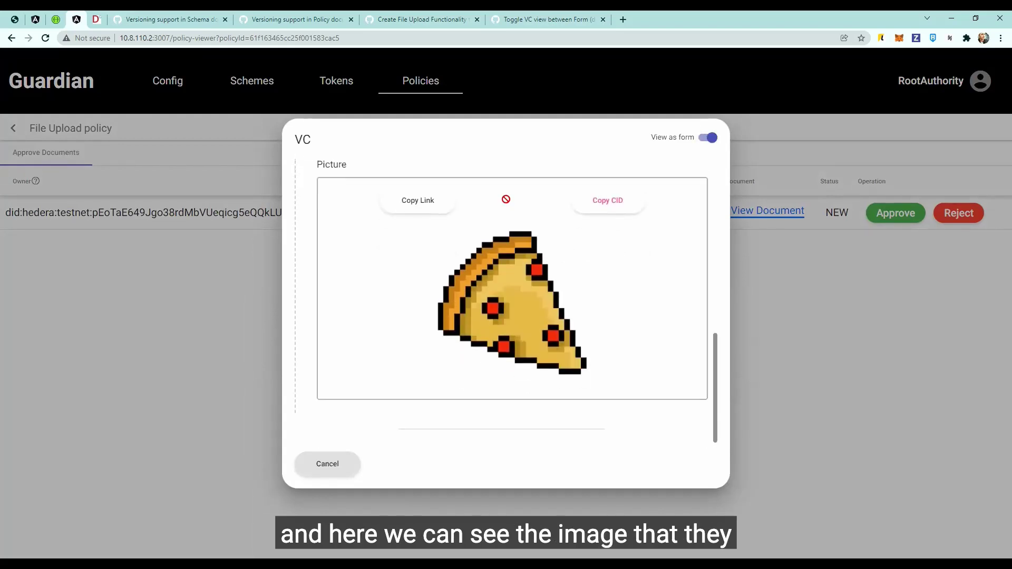
scroll(507, 200, "up", 1)
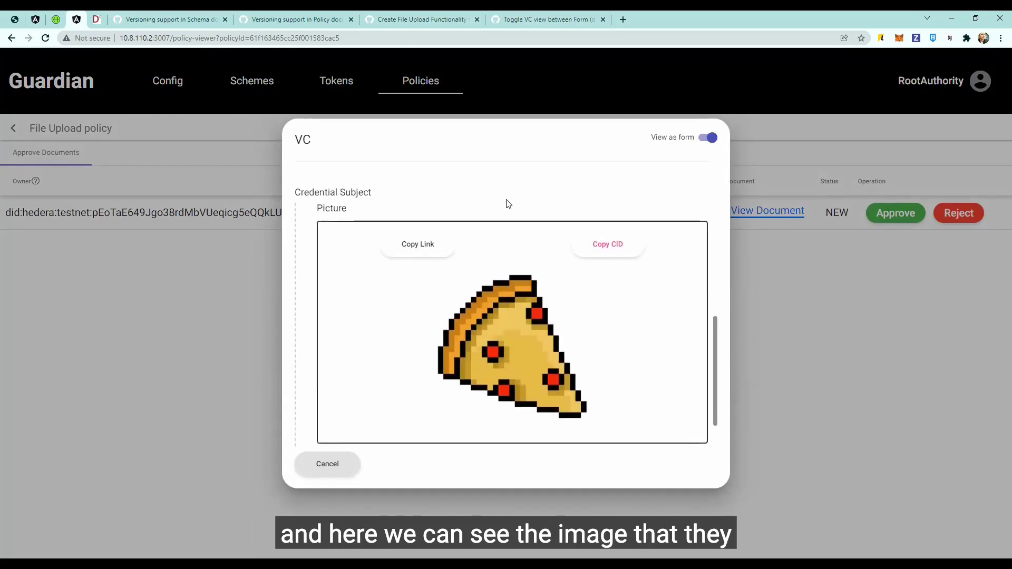
left_click(420, 246)
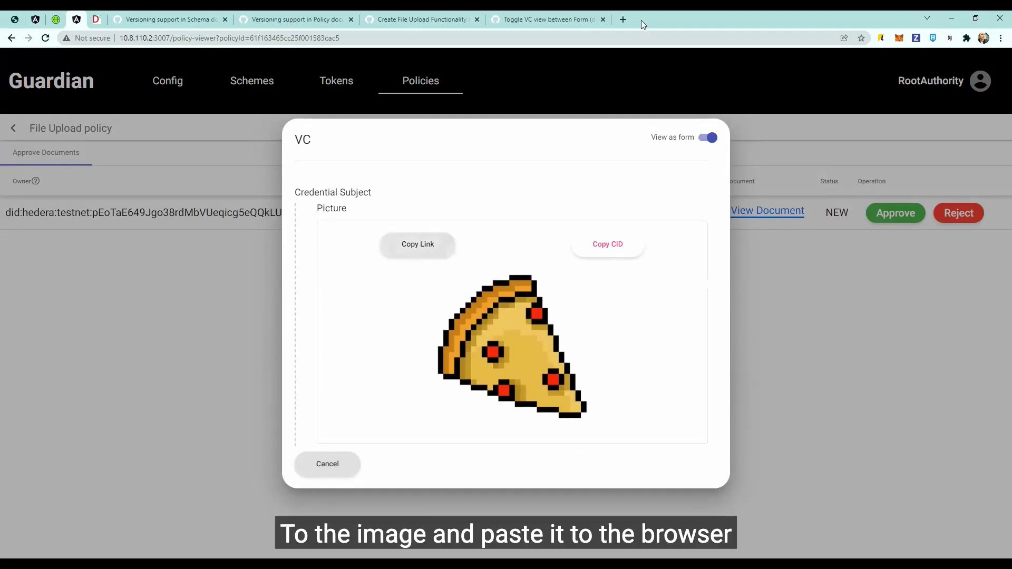
left_click(622, 19)
key("ctrl+v")
key("Return")
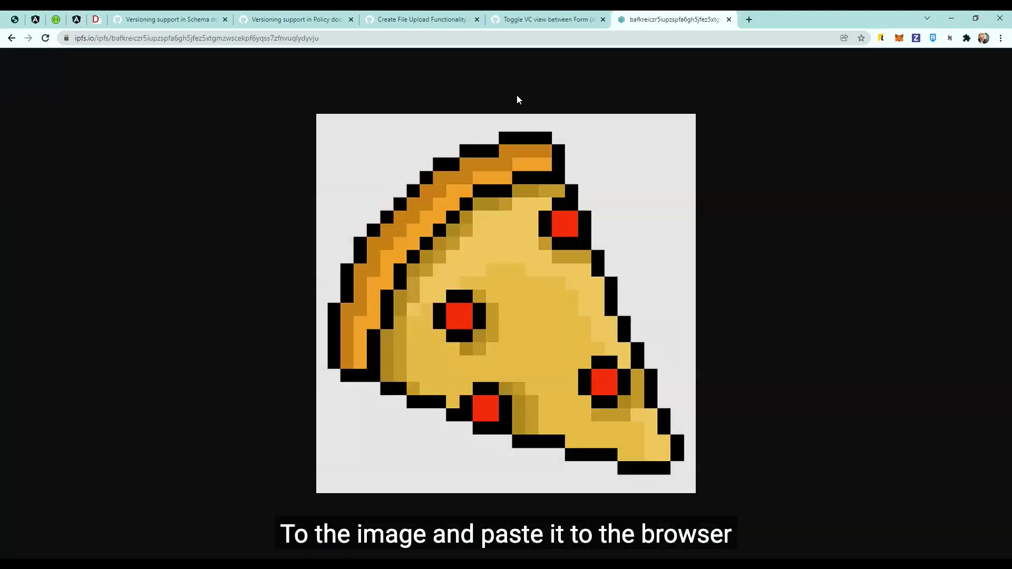
left_click(76, 19)
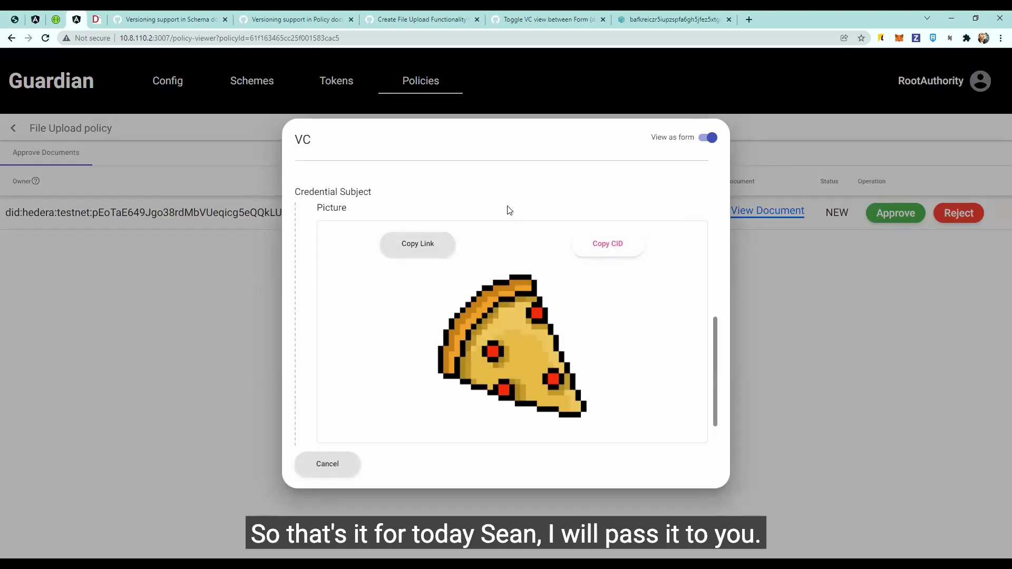
scroll(508, 210, "down", 1)
scroll(507, 210, "up", 2)
scroll(506, 210, "down", 2)
scroll(507, 210, "up", 5)
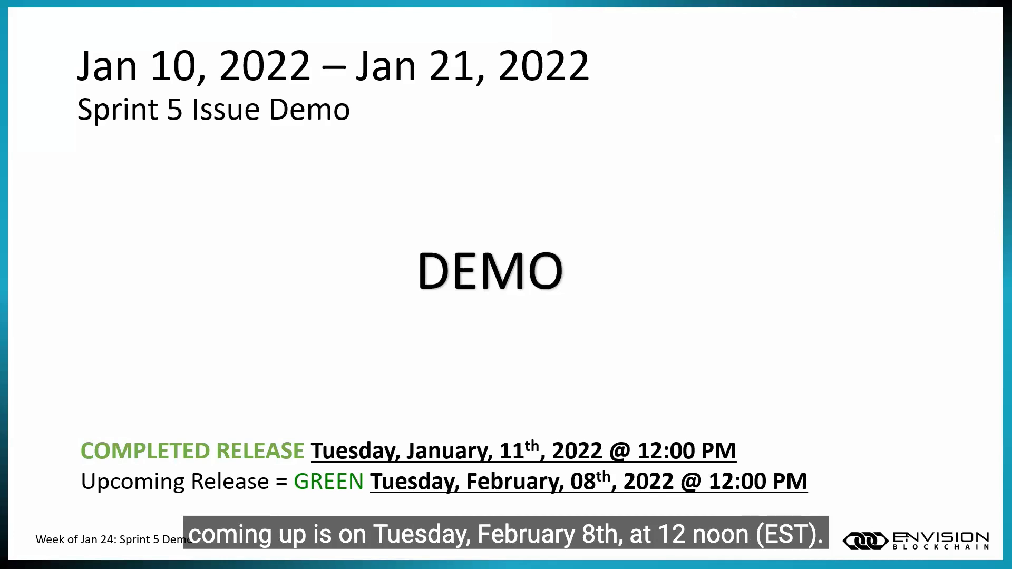
key("Right")
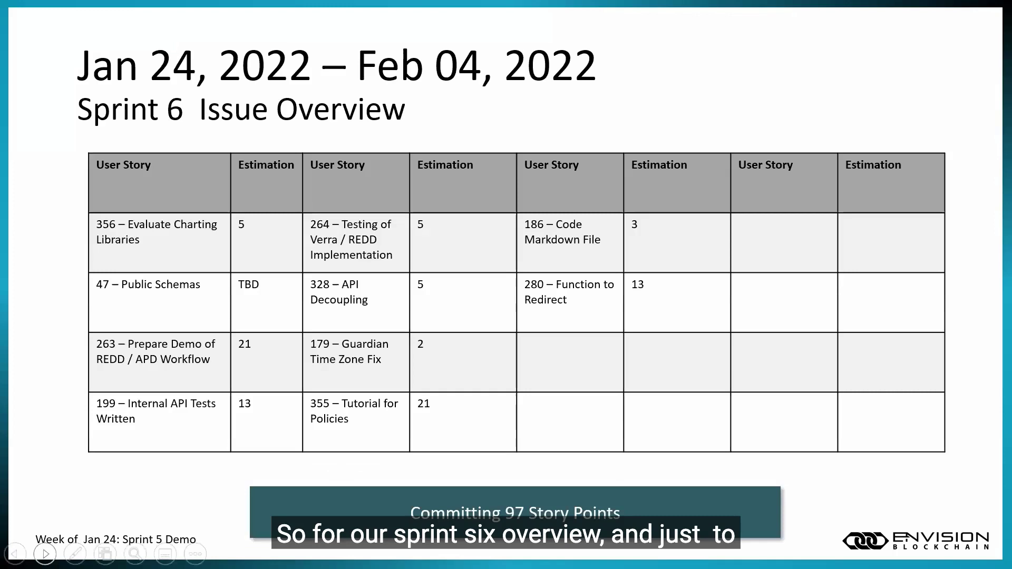